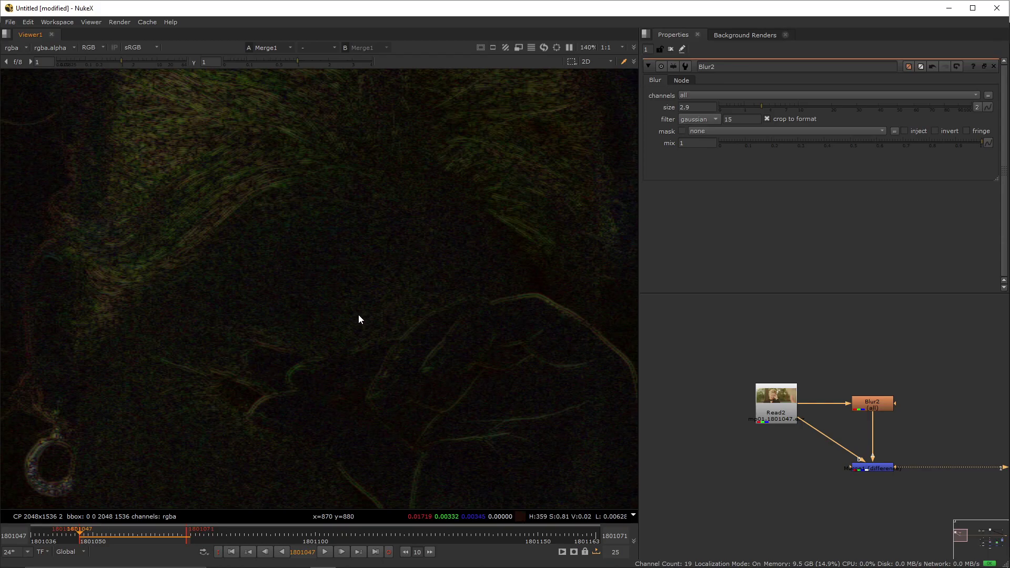
Examine the red and blue channels of the difference between the plate and its blurred copy
key(r)
key(b)
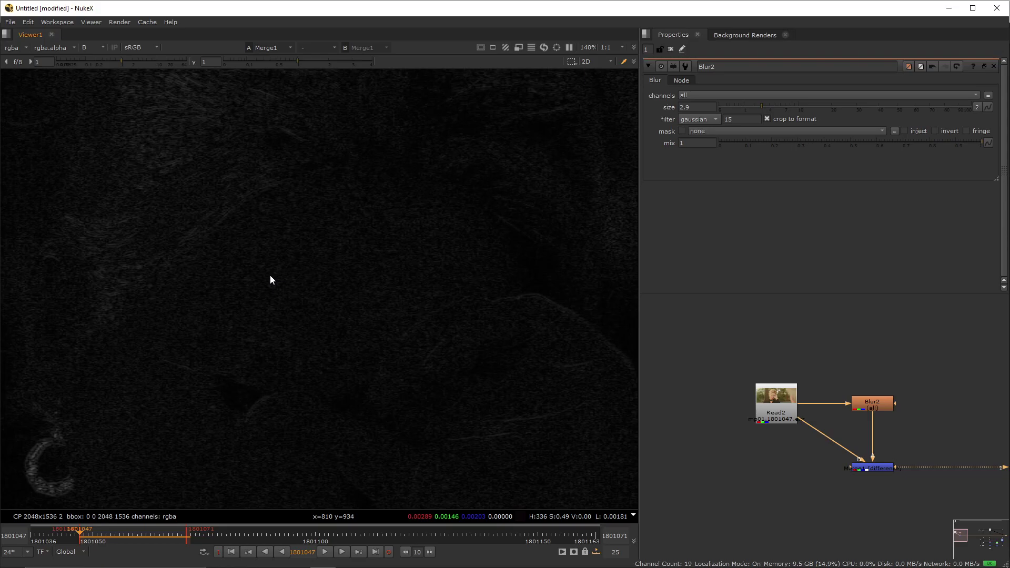
key(b)
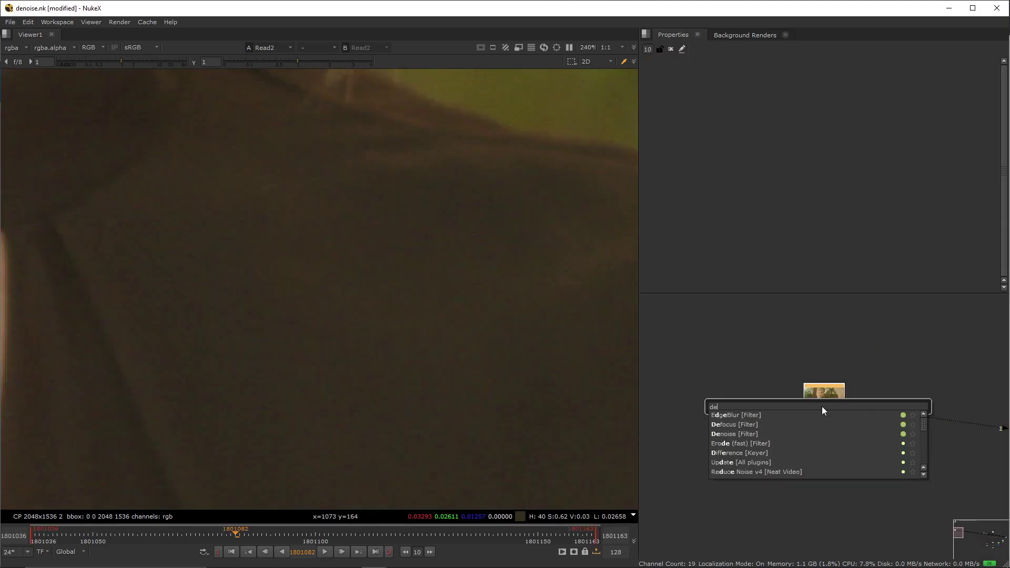
Add a Denoise node to the plate and place its analysis region on a flat area of the dark blouse
text(enoi)
click(768, 413)
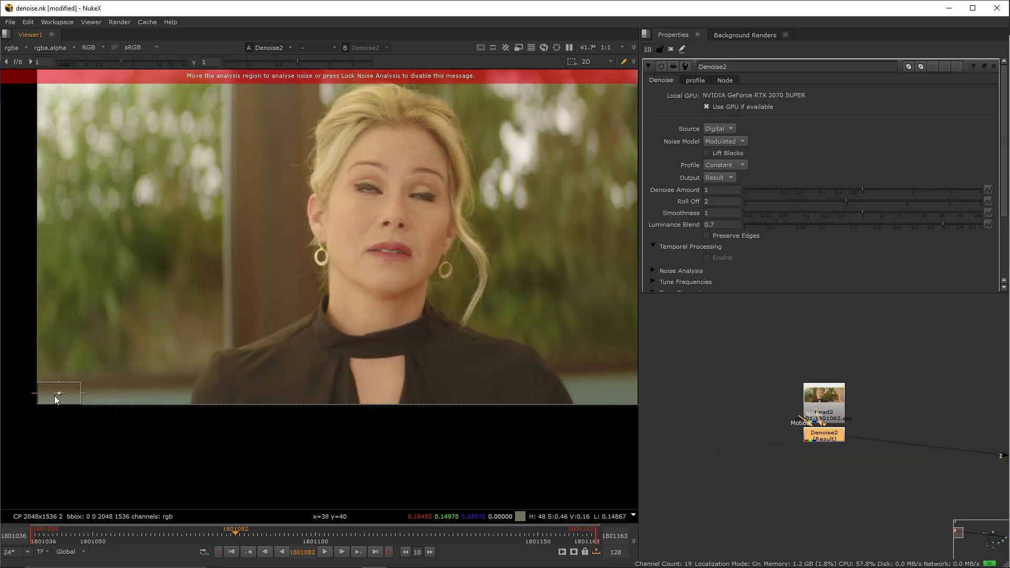
drag(59, 394, 473, 388)
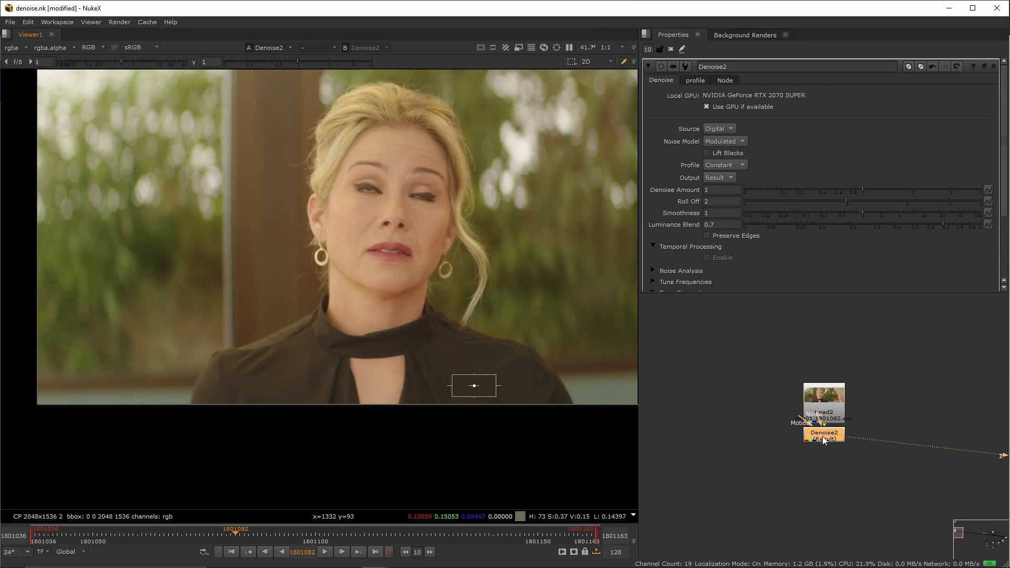
scroll(511, 394, up, 3)
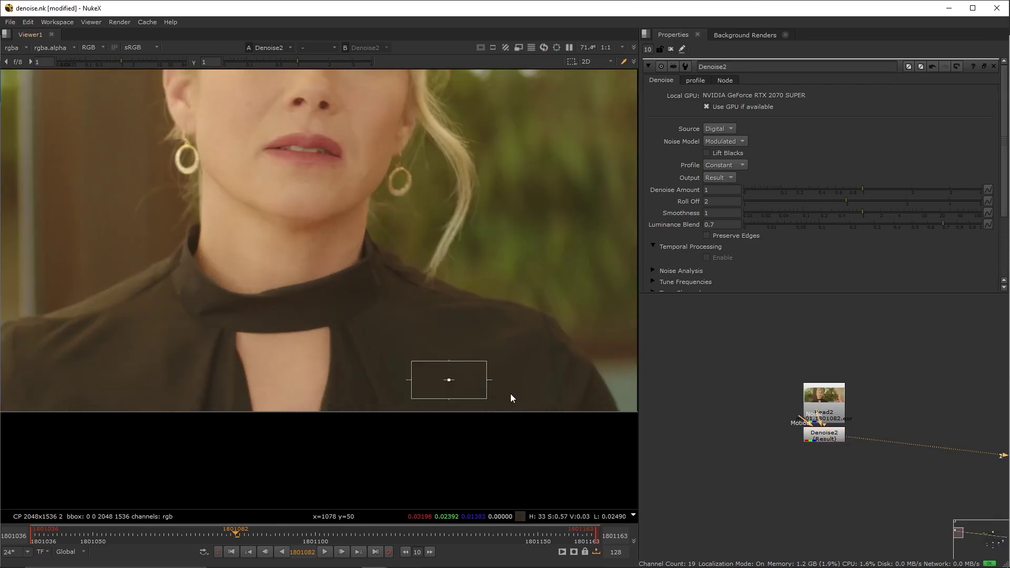
scroll(510, 393, up, 6)
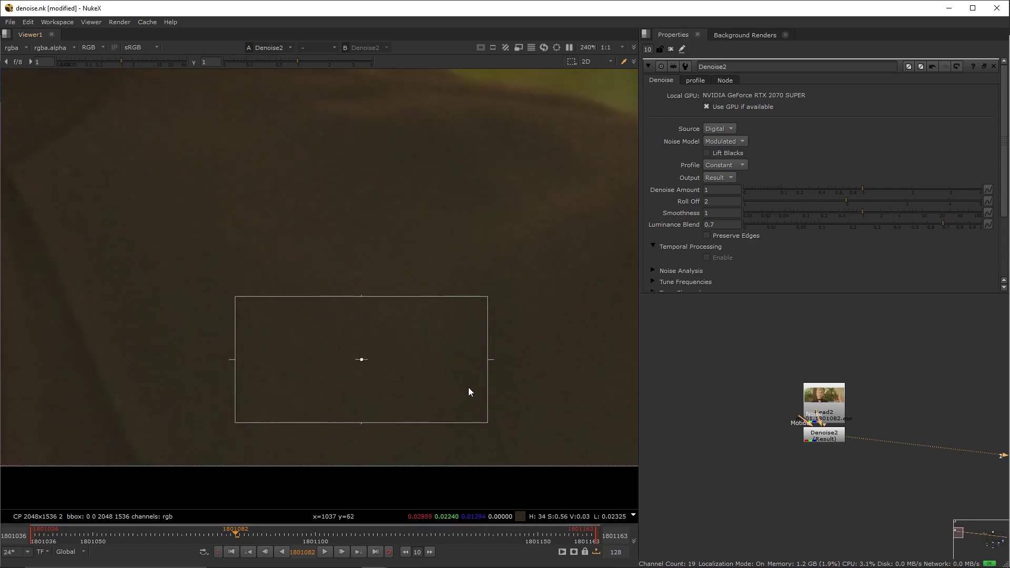
middle_drag(514, 360, 447, 365)
Lock the noise analysis of the Denoise node
scroll(654, 209, down, 3)
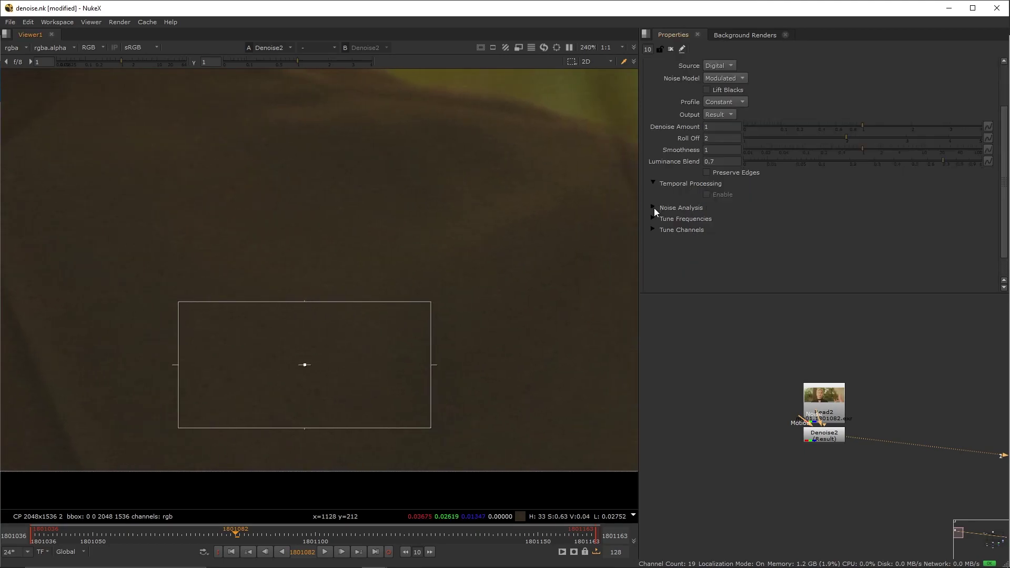
click(654, 207)
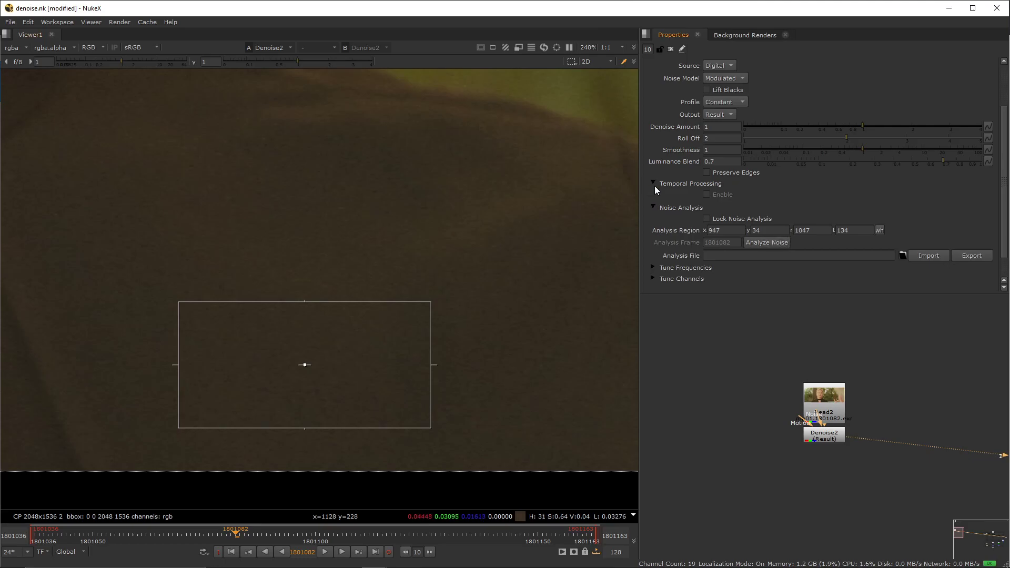
click(707, 219)
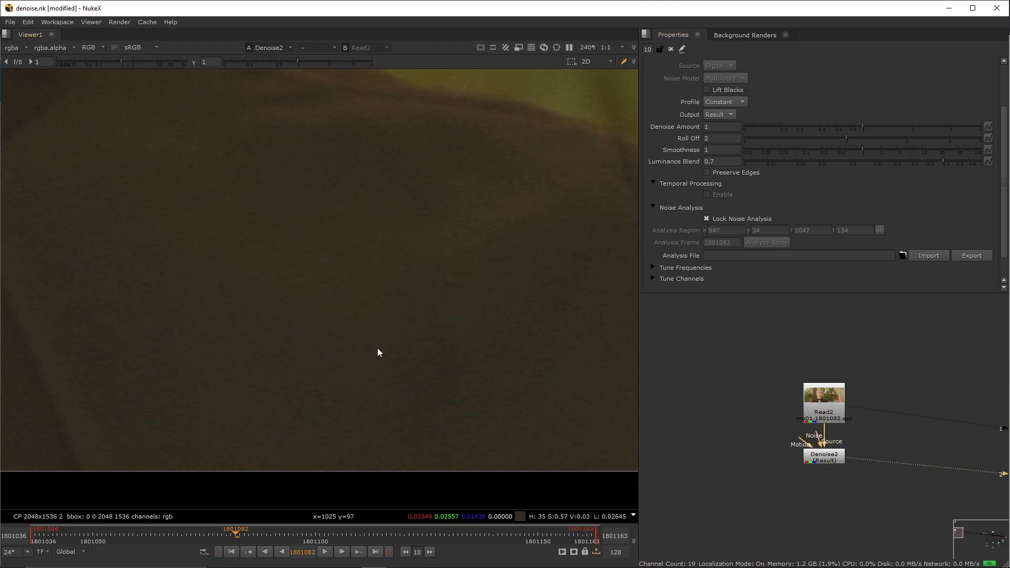
Check the denoised result in the red channel and set the Denoise Amount to 1.6
key(r)
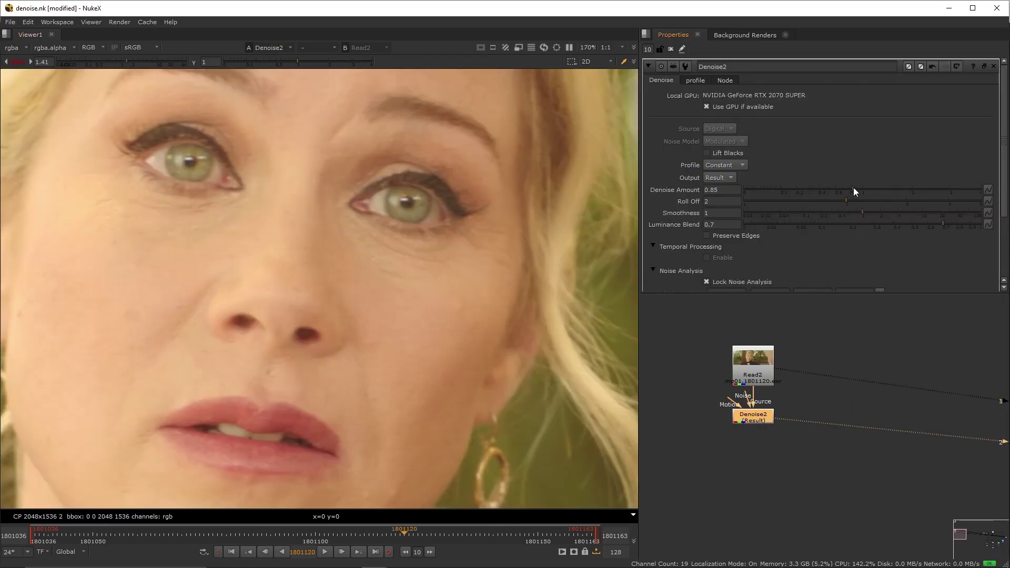
ctrl+click(844, 188)
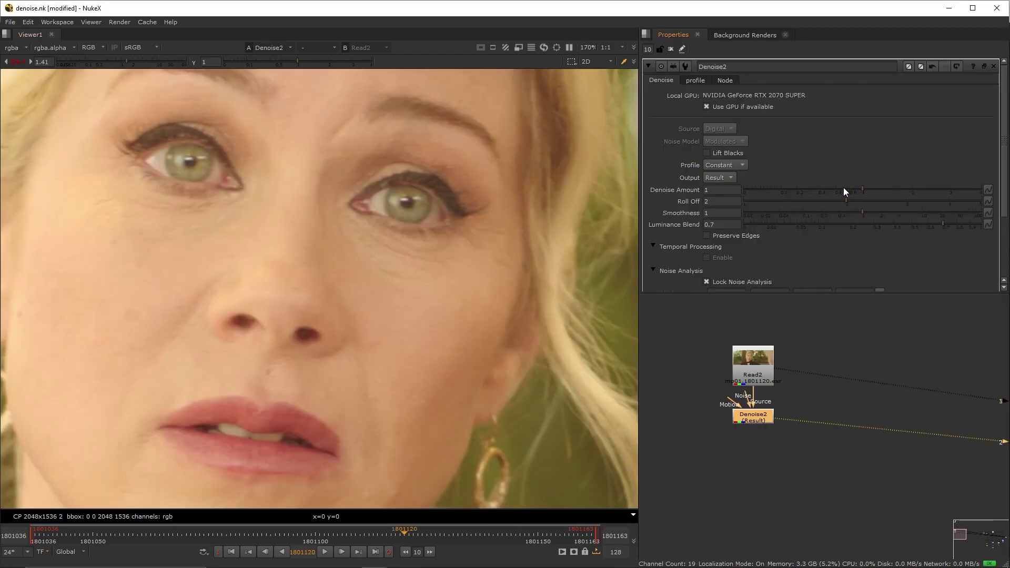
drag(861, 187, 998, 184)
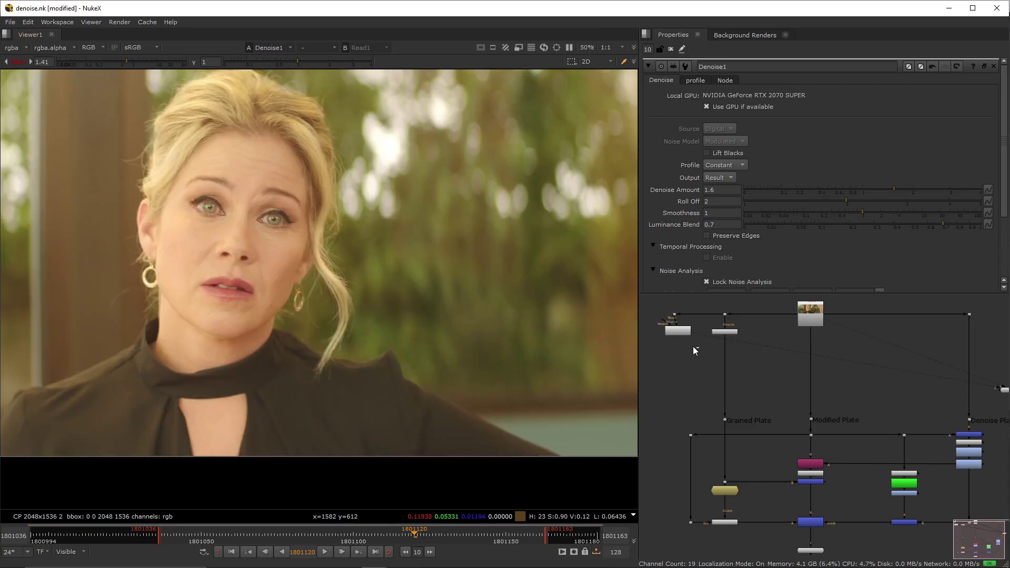
drag(699, 347, 649, 313)
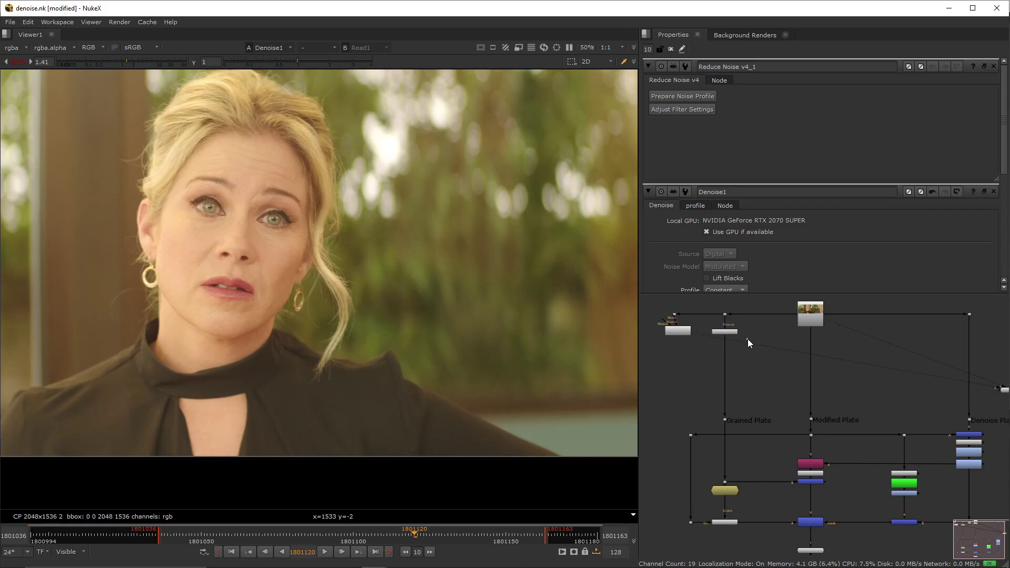
click(728, 332)
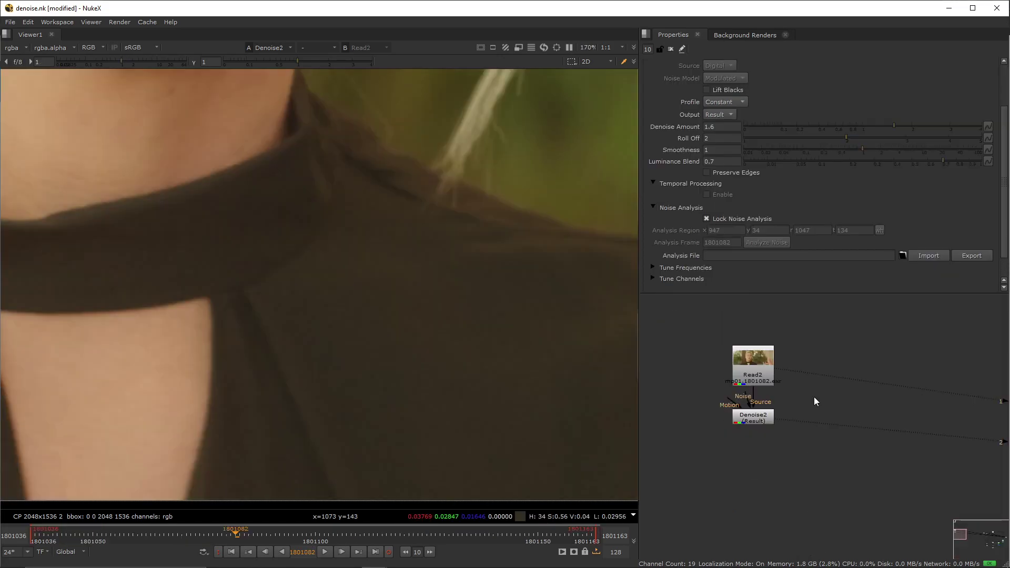
Add a Reduce Noise v4 node, connect its source to the Read2 plate and show it in the viewer
key(Tab)
text(red)
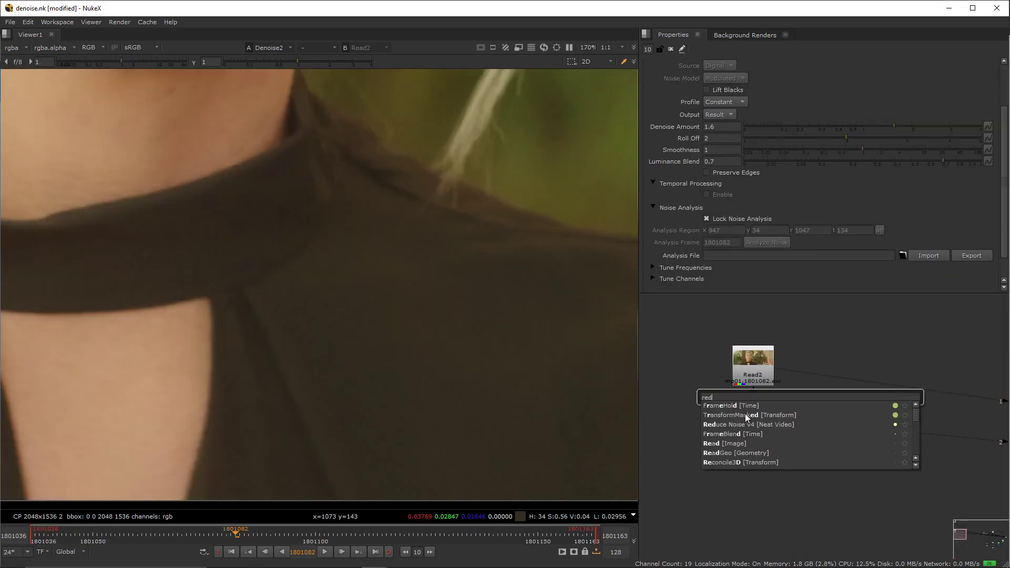
click(745, 424)
key(ctrl+v)
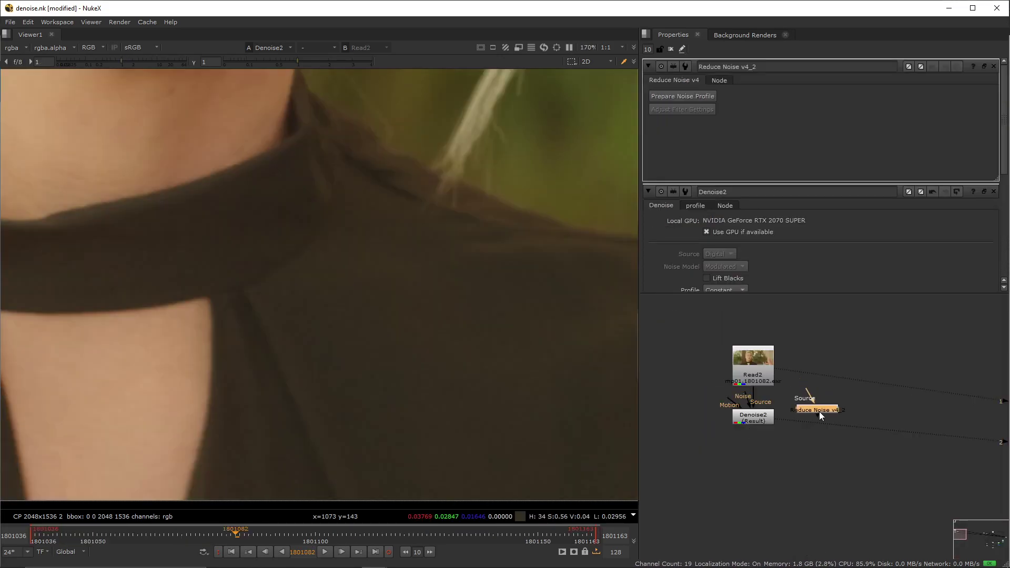
drag(820, 413, 762, 376)
key(1)
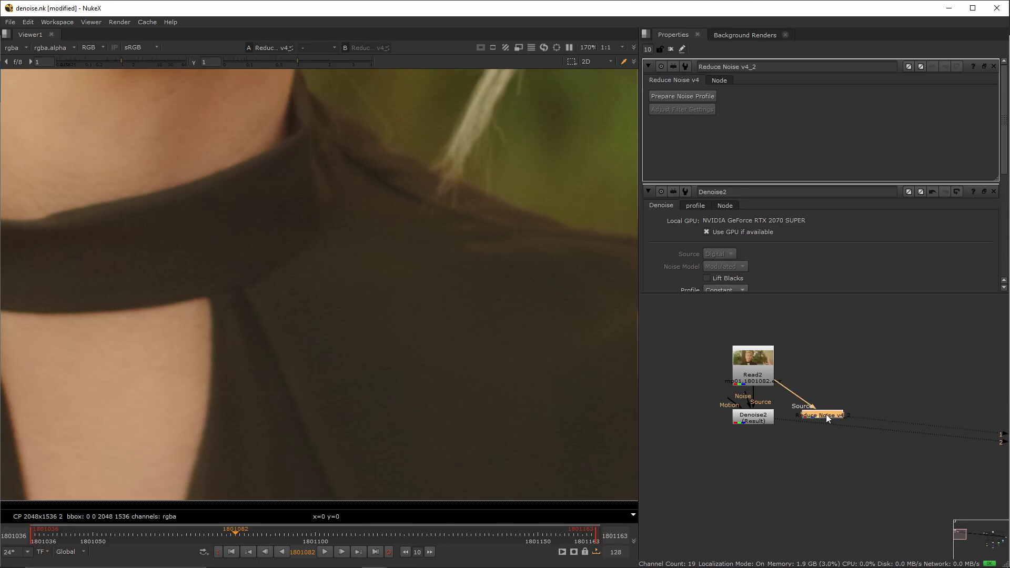
Prepare an automatic noise profile with the Progressive scan type and apply it to the Reduce Noise node
click(686, 97)
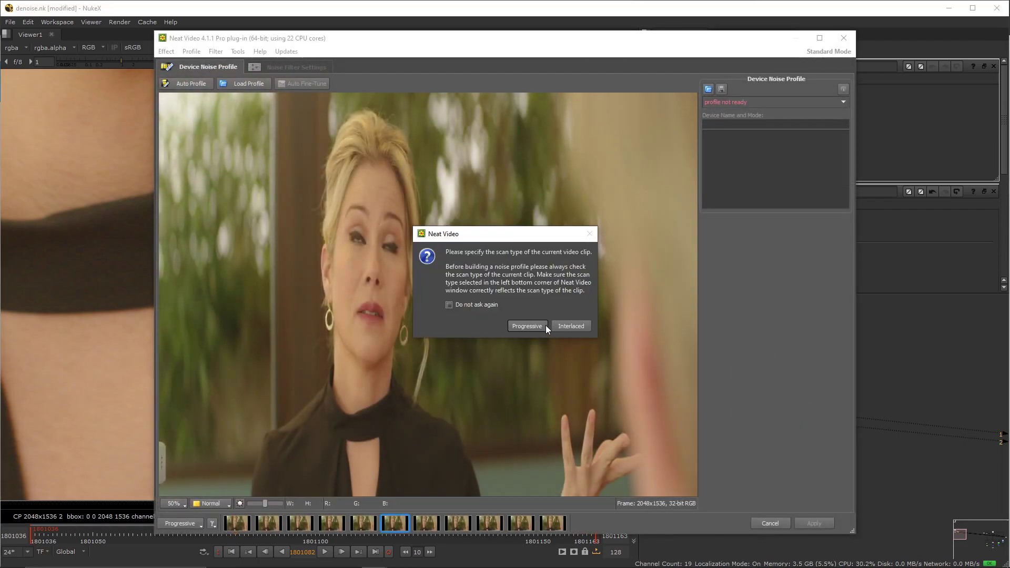
click(544, 325)
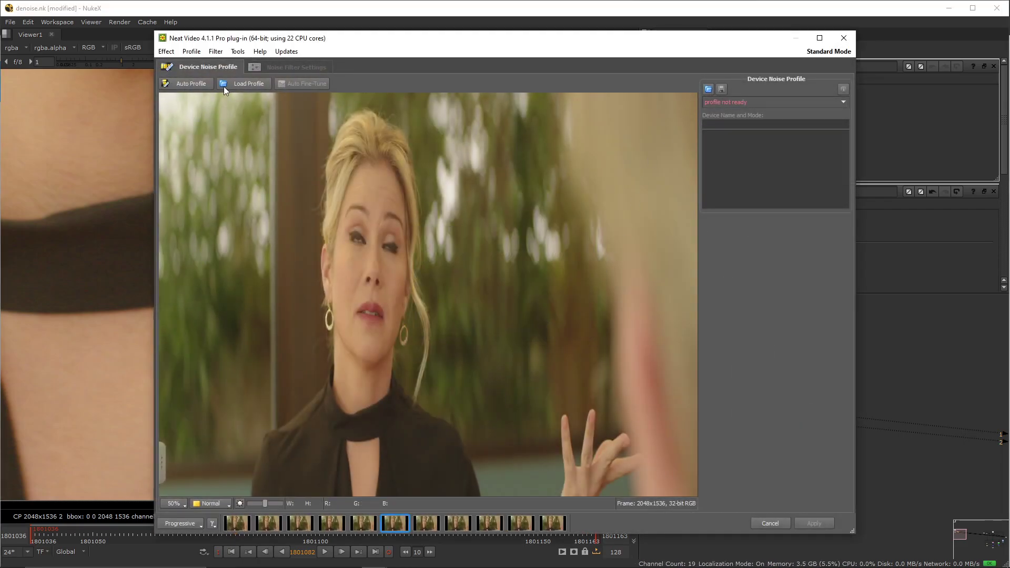
click(188, 83)
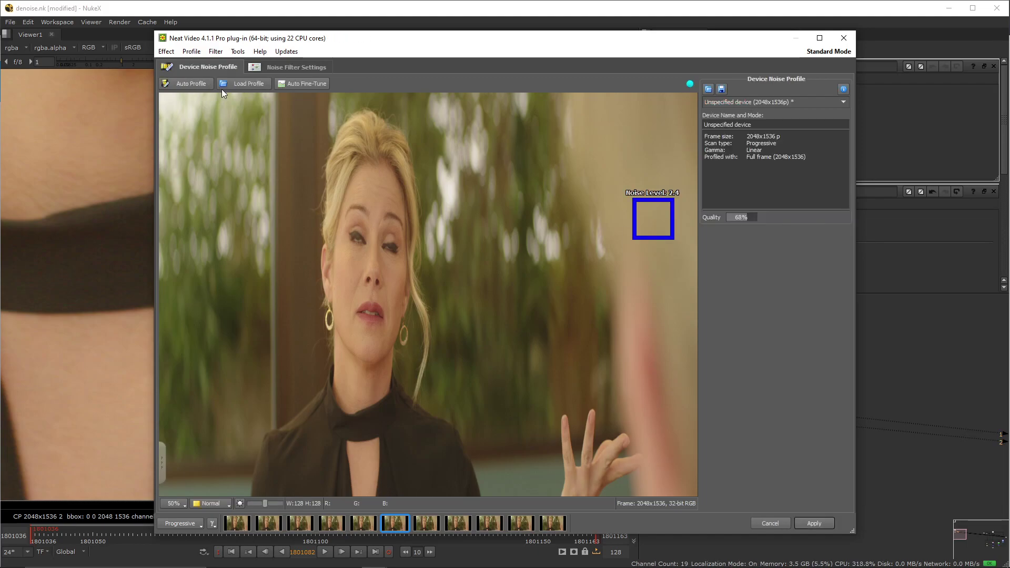
click(816, 523)
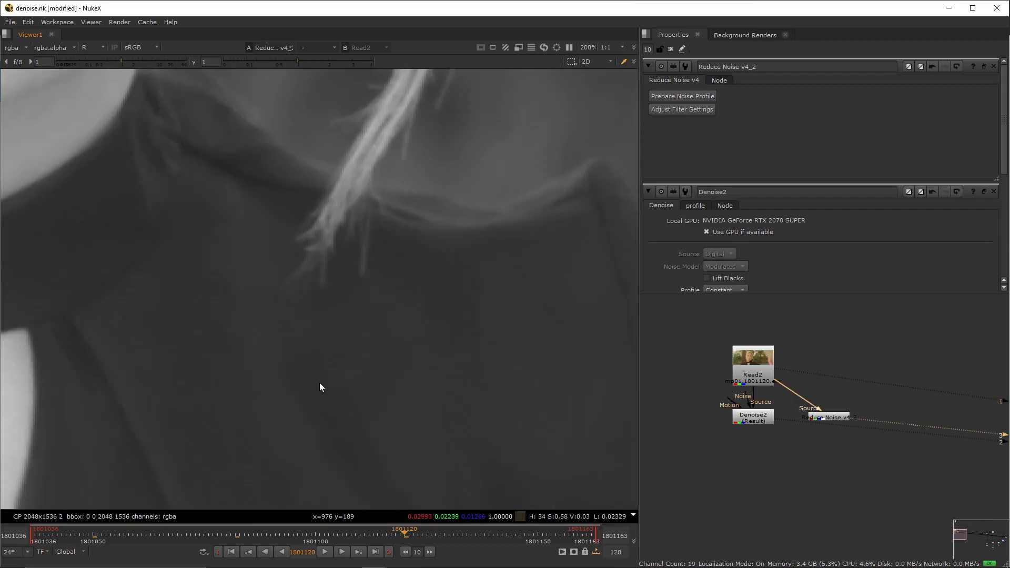
Compare the blue channel of the Denoise and Reduce Noise results on the dark blouse, alternating between both
key(b)
key(2)
key(3)
key(2)
key(3)
key(2)
key(3)
key(2)
key(3)
key(1)
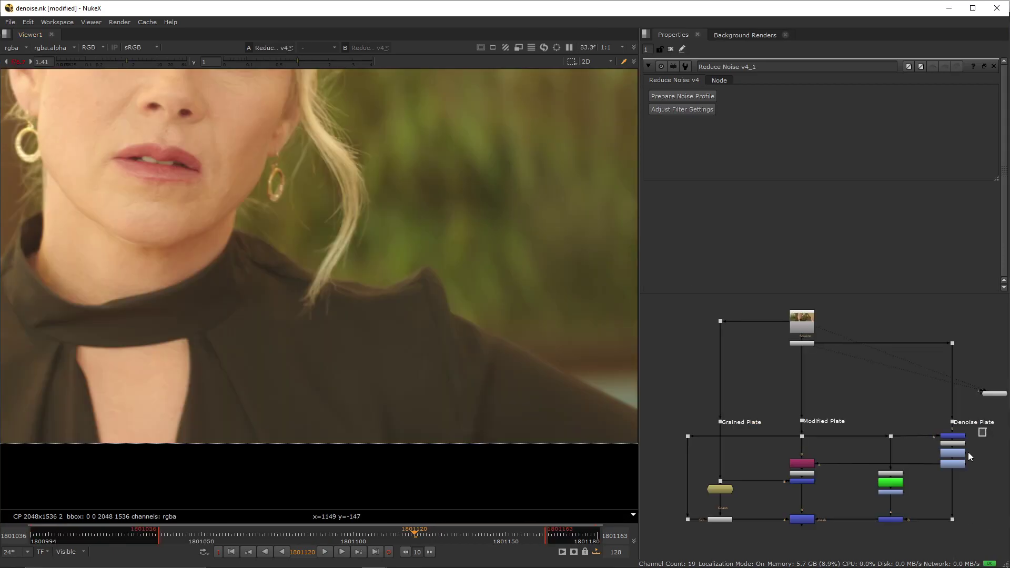
drag(985, 428, 680, 538)
drag(982, 430, 669, 536)
drag(977, 426, 680, 537)
drag(982, 428, 681, 537)
drag(988, 426, 676, 525)
Place the denoising node directly below the plate and insert the Blur node into the Modified Plate branch
drag(752, 329, 797, 348)
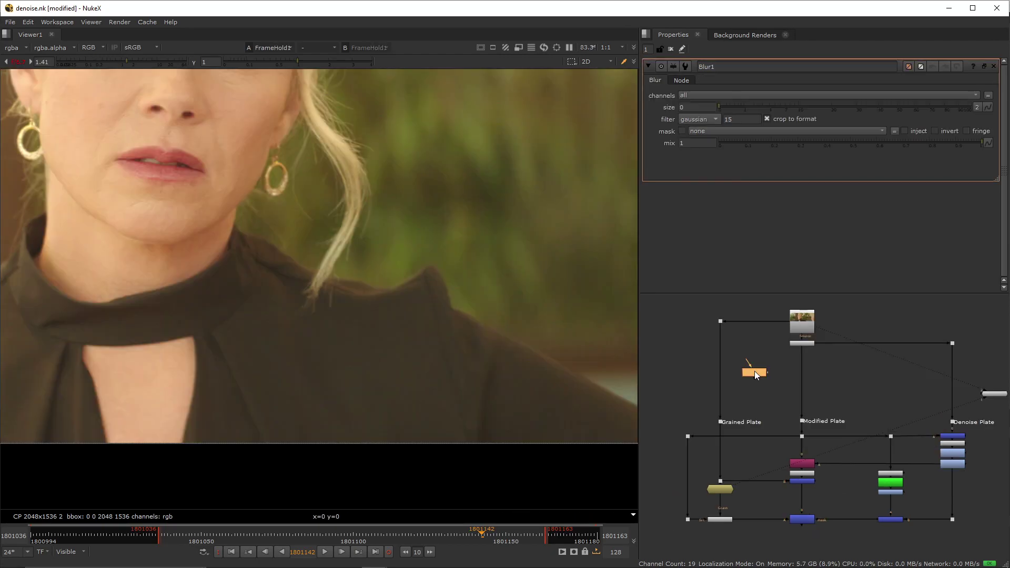
drag(754, 370, 802, 371)
Add a Roto node beside the Blur node and connect it as the blur's mask
click(850, 360)
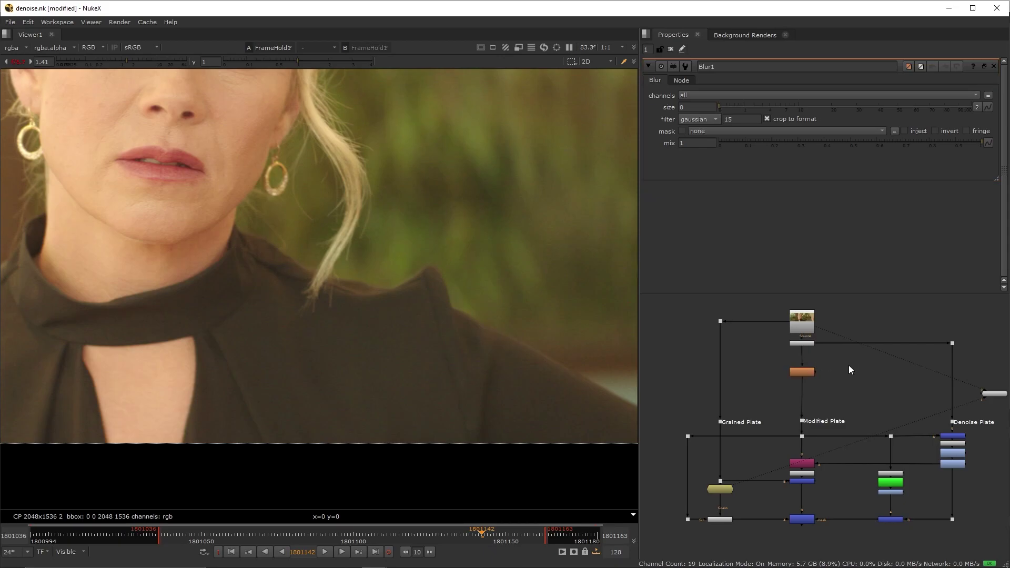
key(o)
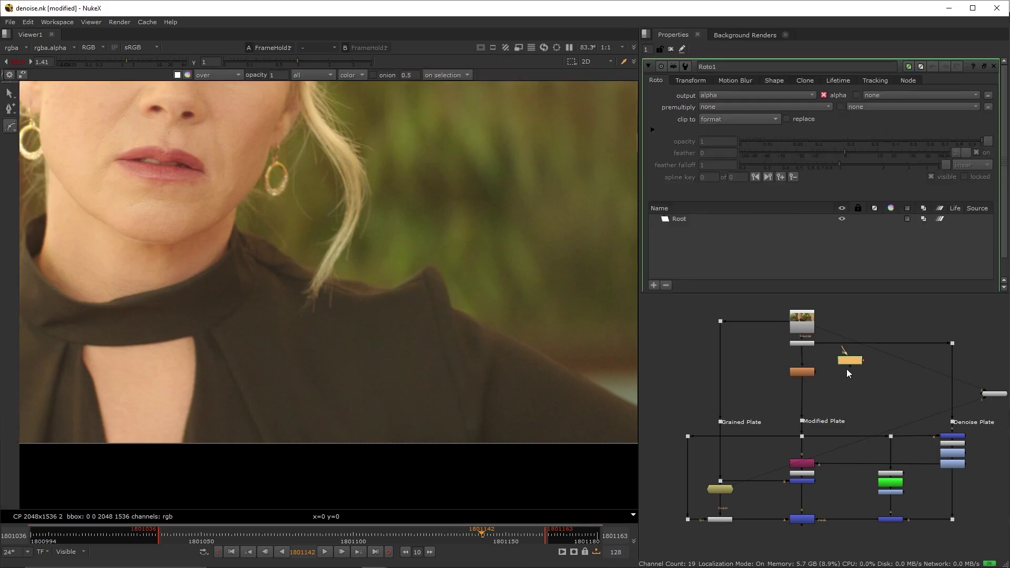
drag(844, 359, 843, 371)
Draw a closed Bezier roto shape around the woman's shoulder and the background beside it
drag(290, 347, 332, 327)
drag(366, 246, 392, 222)
drag(528, 245, 533, 271)
drag(466, 391, 440, 401)
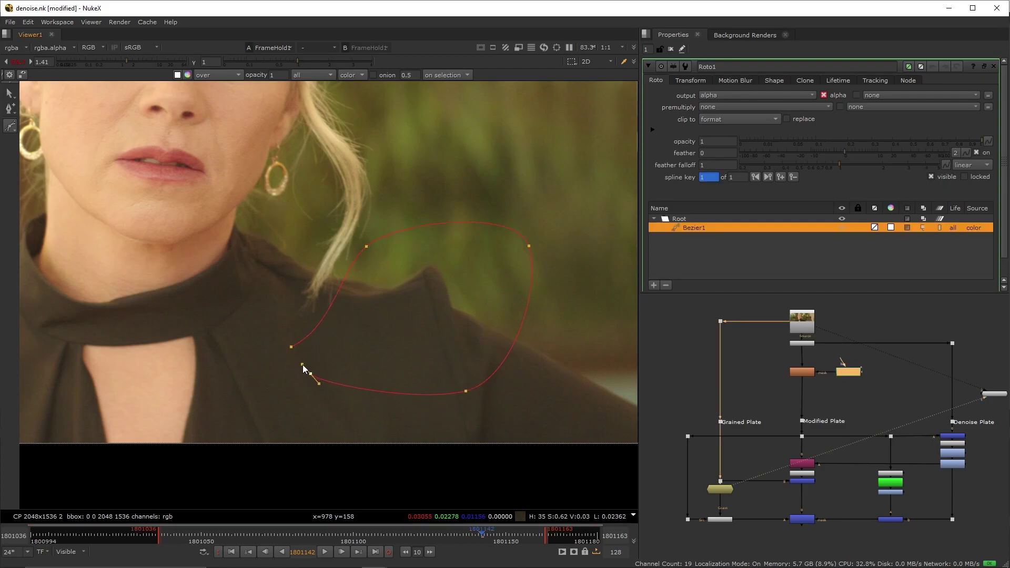
click(292, 349)
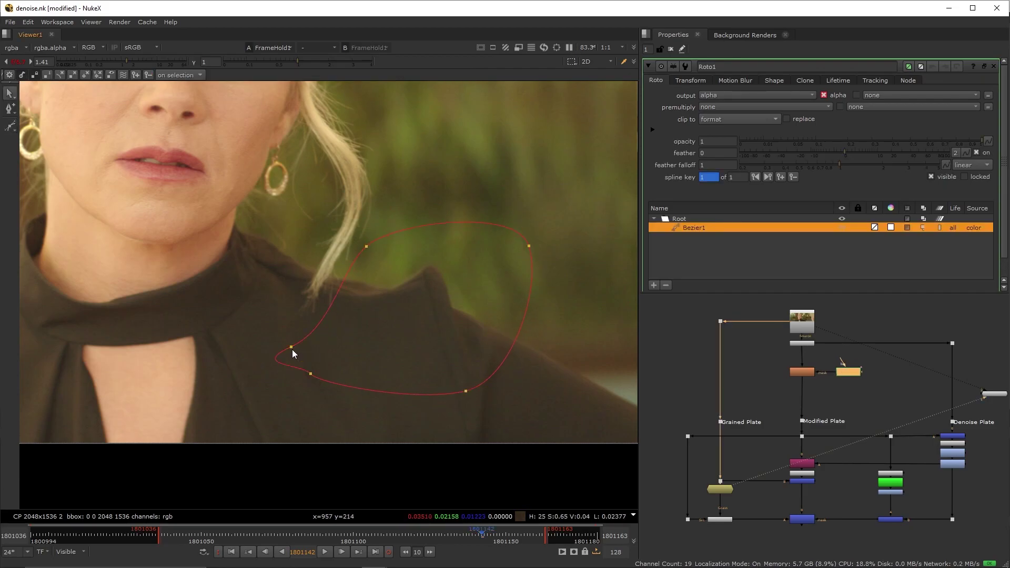
Set the masked Blur node's size to 1.05 and compare the viewer inputs
double_click(800, 372)
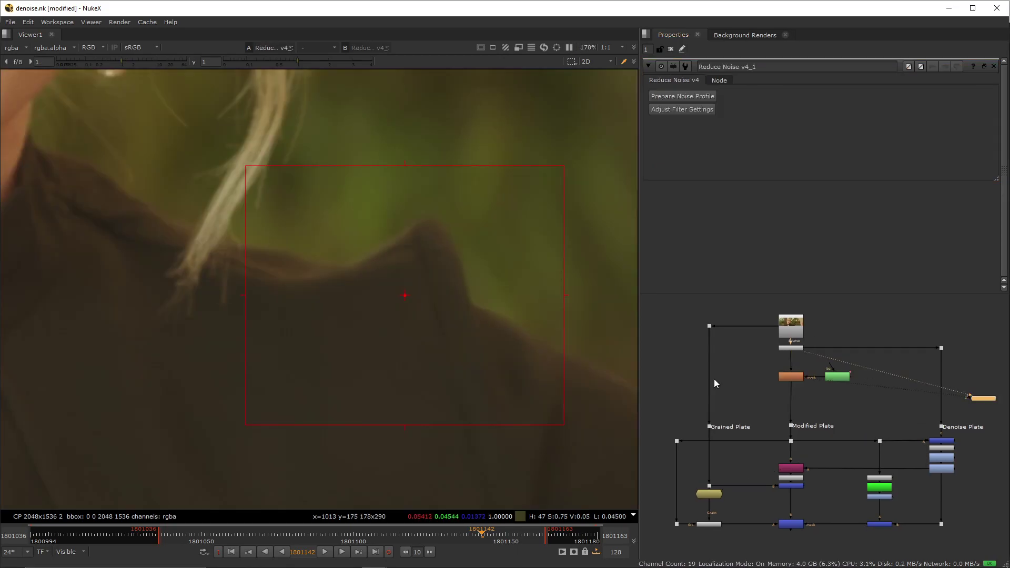
key(2)
key(1)
key(2)
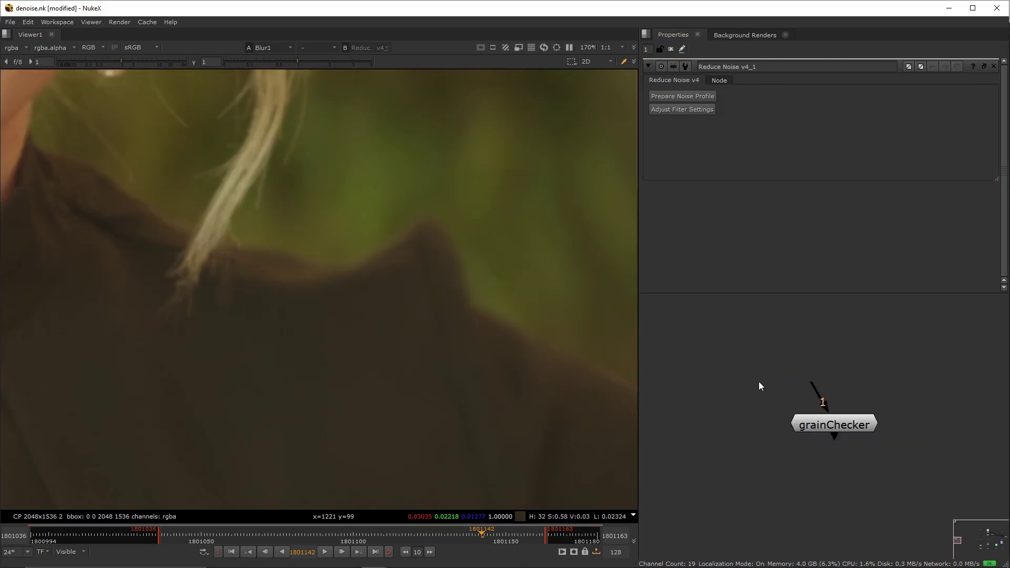
Insert the grainChecker comp nodes into the script and connect grainChecker to the Grained Plate branch
drag(758, 380, 903, 463)
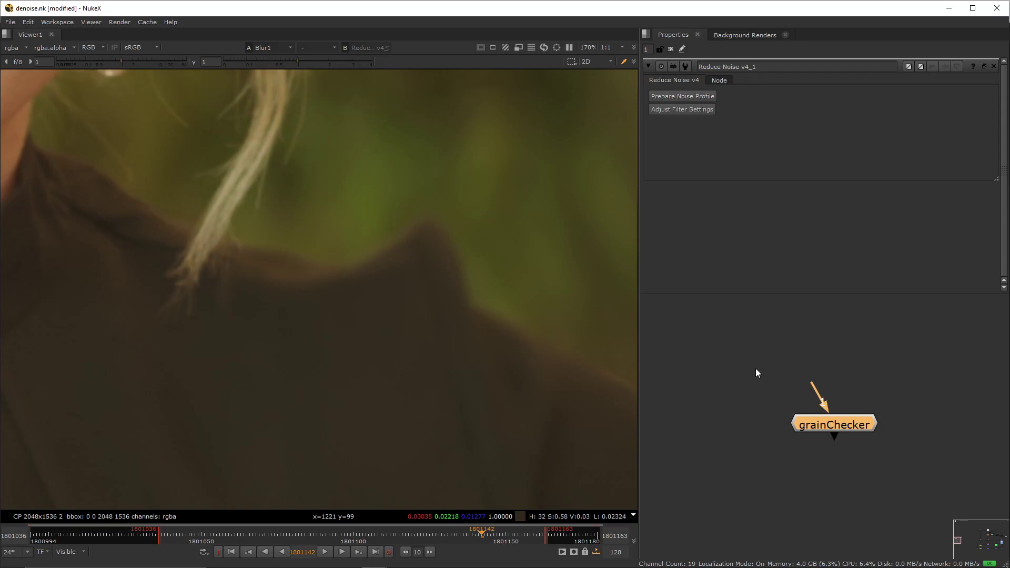
drag(756, 372, 908, 462)
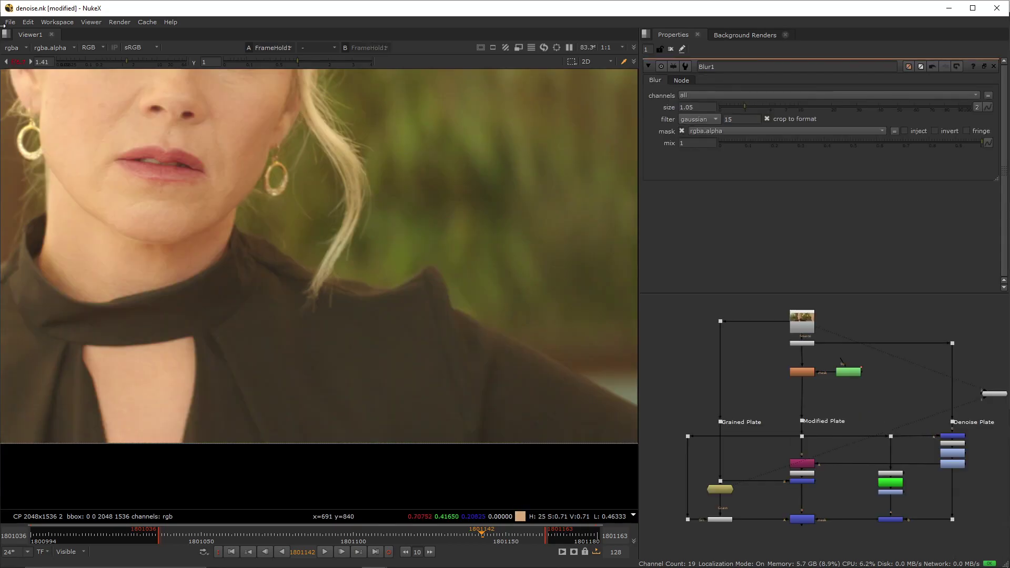
click(10, 22)
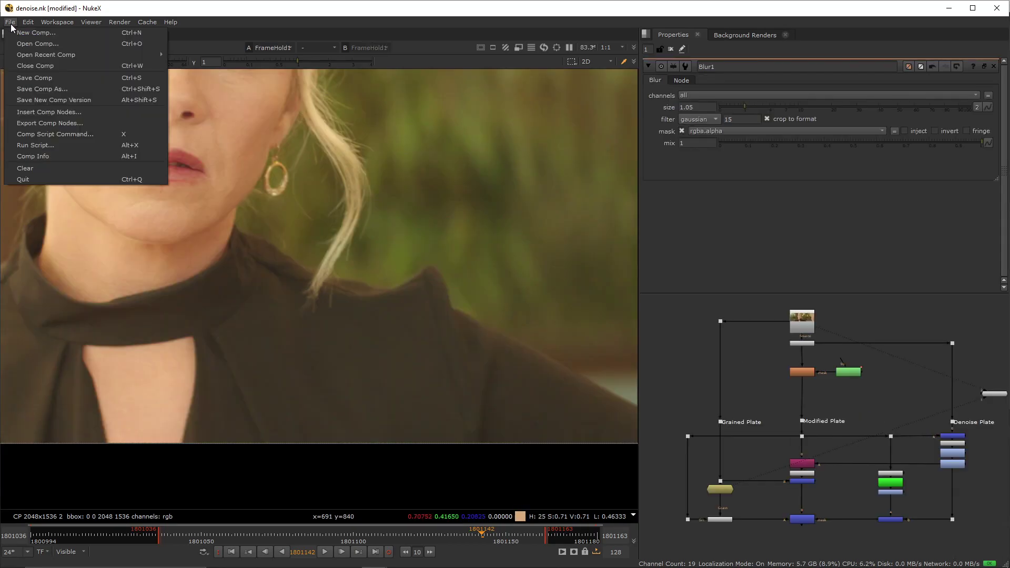
click(39, 112)
click(723, 373)
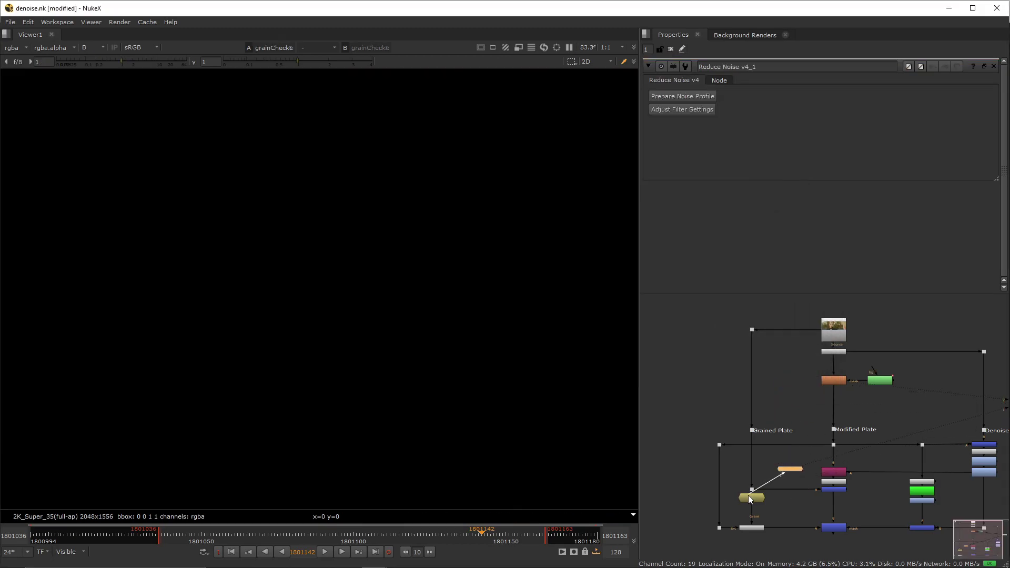
drag(748, 493, 752, 489)
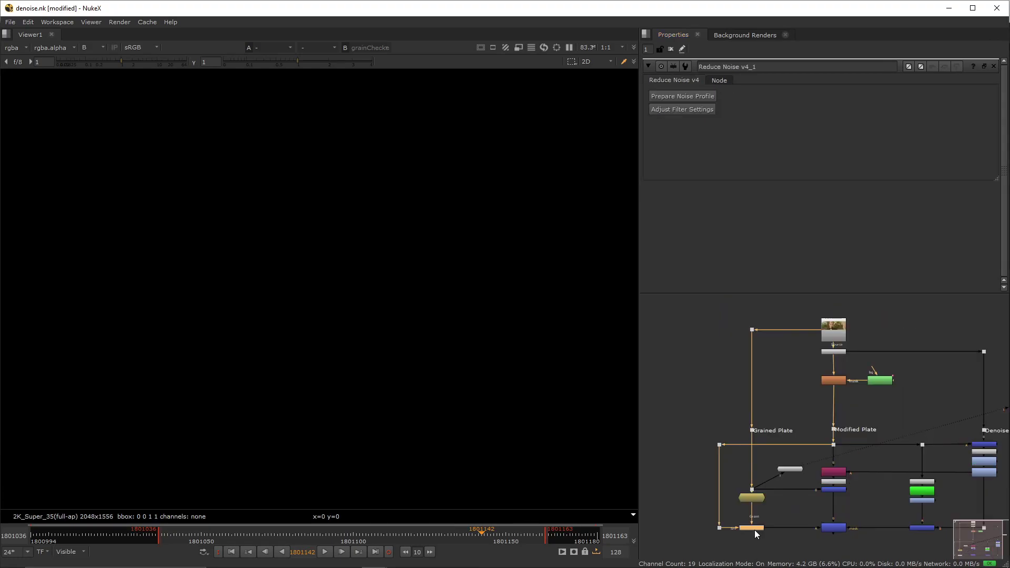
Disable the lowest node of the Grained Plate branch, then connect a copy of grainChecker to the final merge and view it
key(d)
click(790, 469)
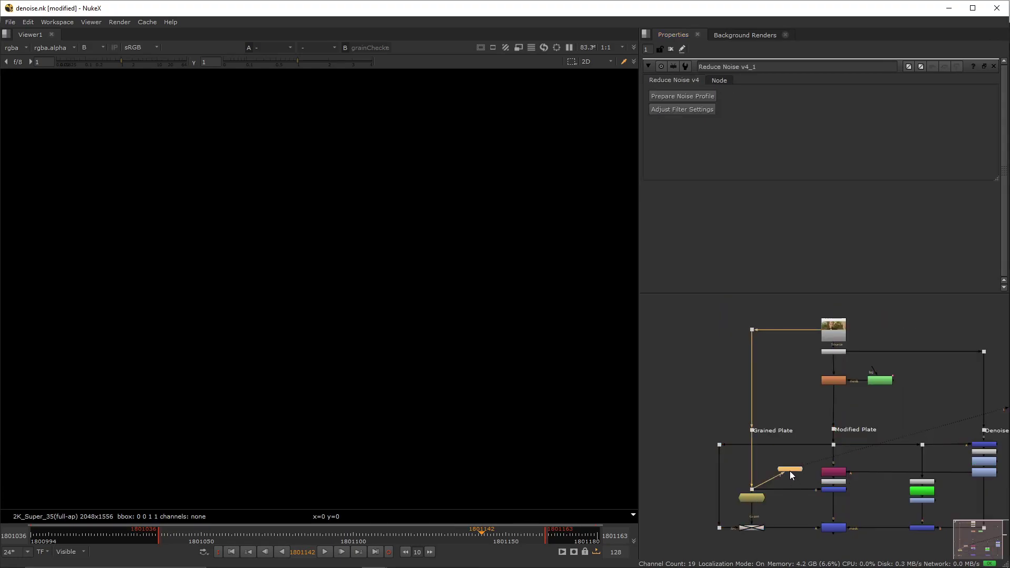
click(790, 509)
key(ctrl+v)
drag(781, 504, 832, 526)
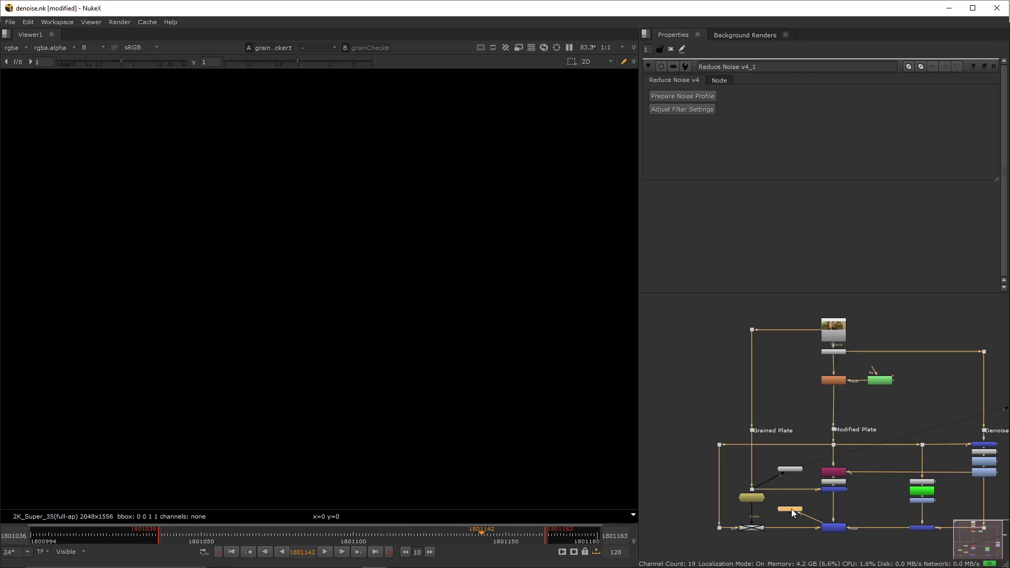
key(1)
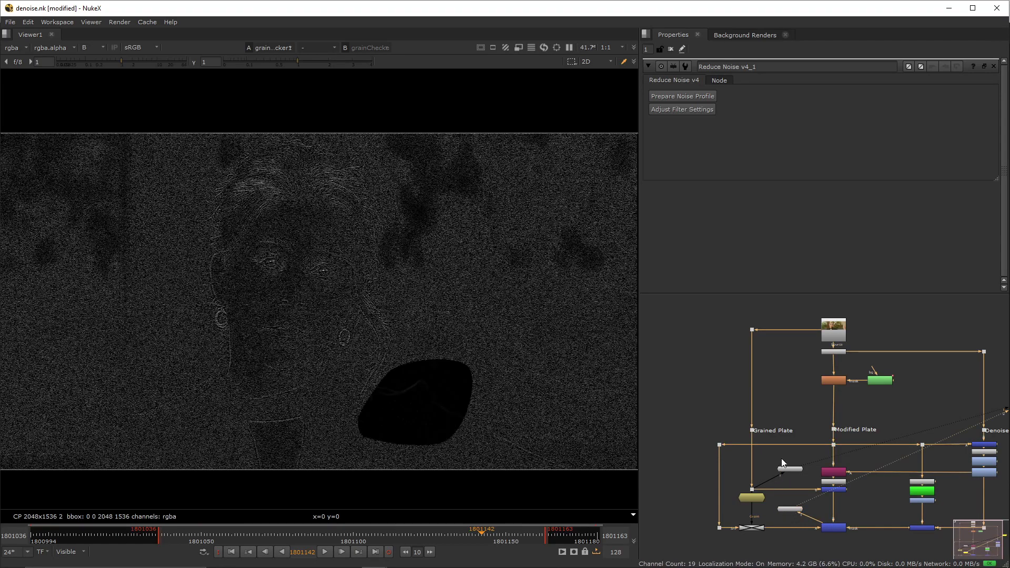
Compare the grain of the Grained Plate and the final merge by repeatedly switching the viewer between their grainChecker nodes
click(792, 468)
key(1)
click(788, 508)
key(2)
key(1)
key(2)
key(1)
key(2)
key(1)
key(2)
key(1)
key(2)
key(1)
key(2)
key(1)
key(1)
key(2)
key(1)
key(2)
key(1)
key(2)
key(1)
key(2)
key(1)
key(2)
key(1)
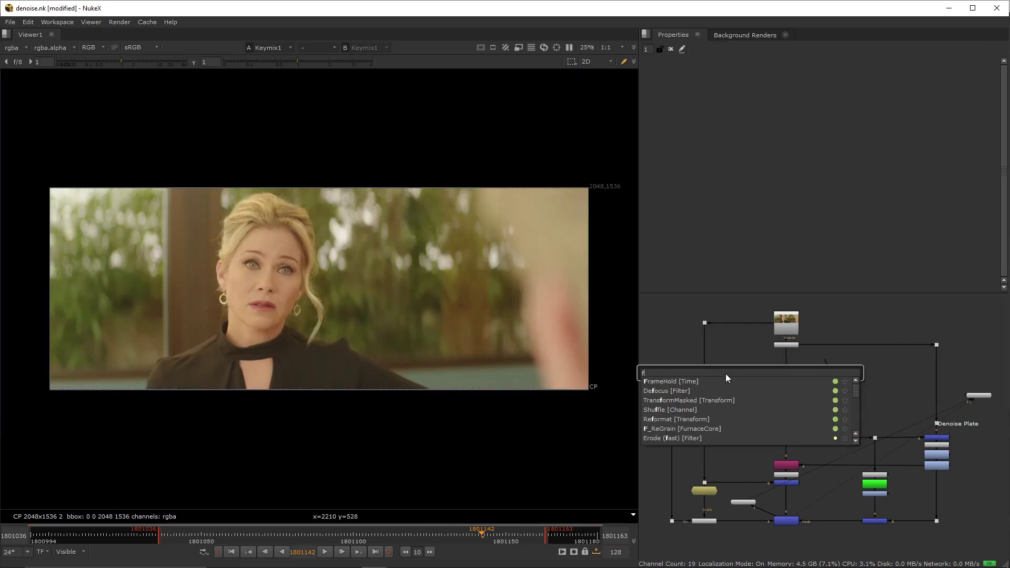
Add an F_ReGrain node beside the Grained Plate branch and expand its Analysis Region and Advanced settings
text(f_)
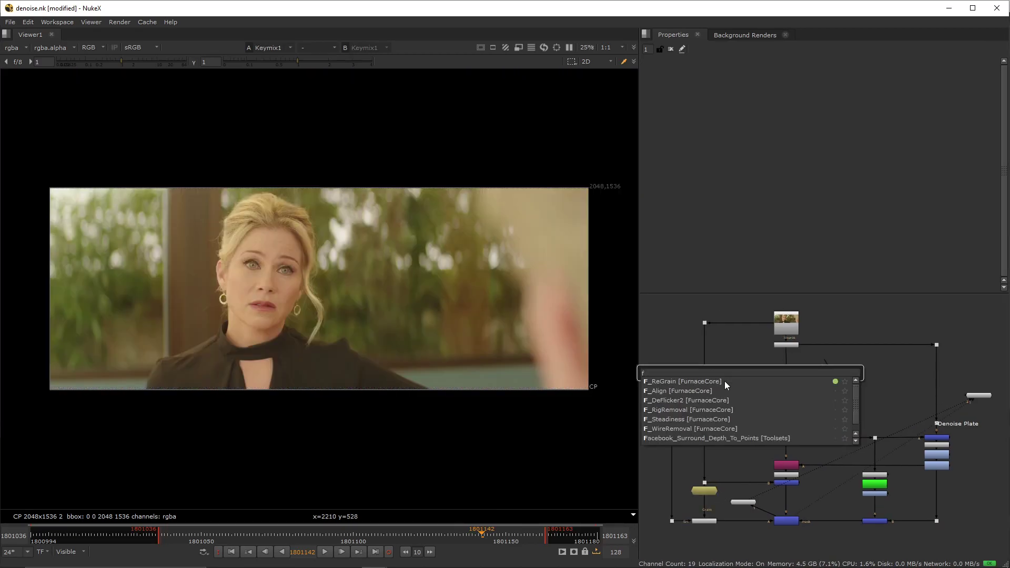
click(724, 380)
drag(752, 352, 706, 392)
click(653, 168)
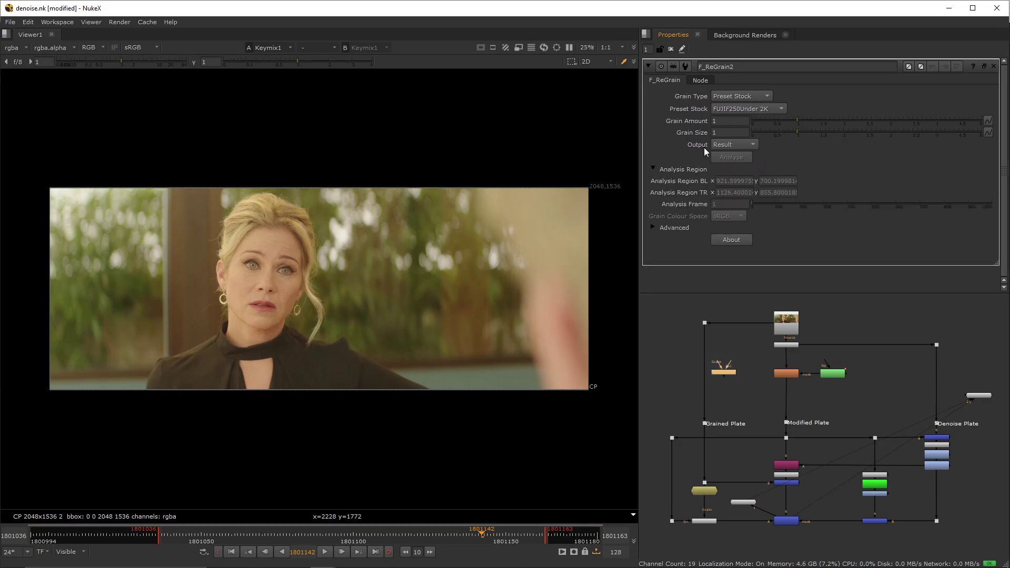
click(652, 227)
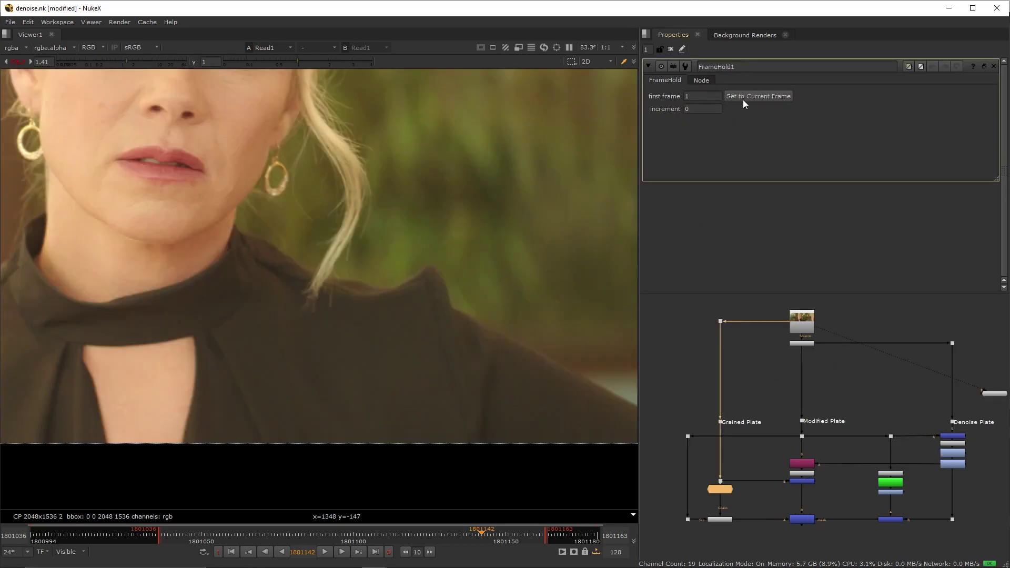
Set the FrameHold's first frame to the current frame, 1801142, and shift F_ReGrain's analysis region slightly over the woman's dark top
click(743, 100)
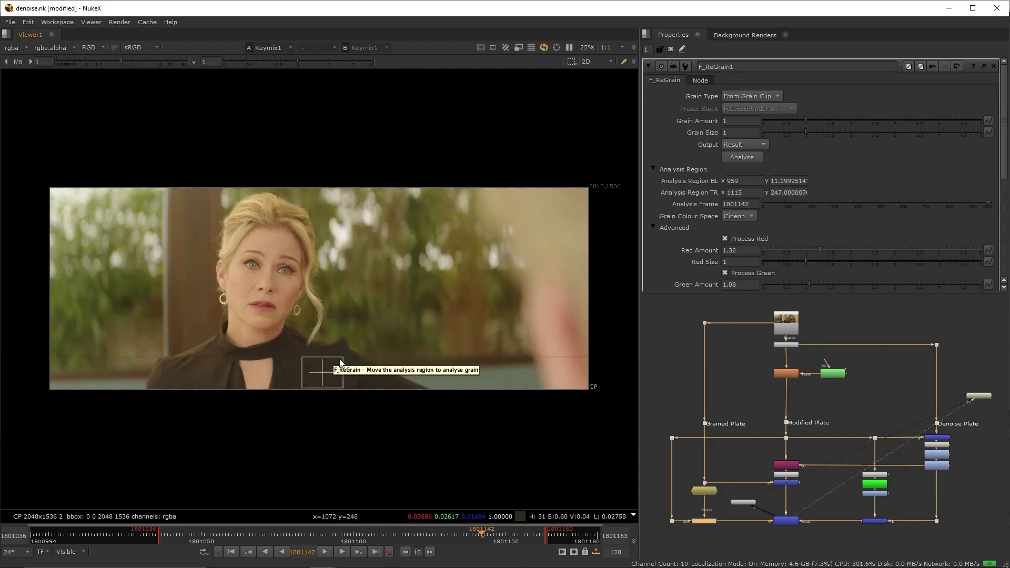
drag(322, 373, 321, 370)
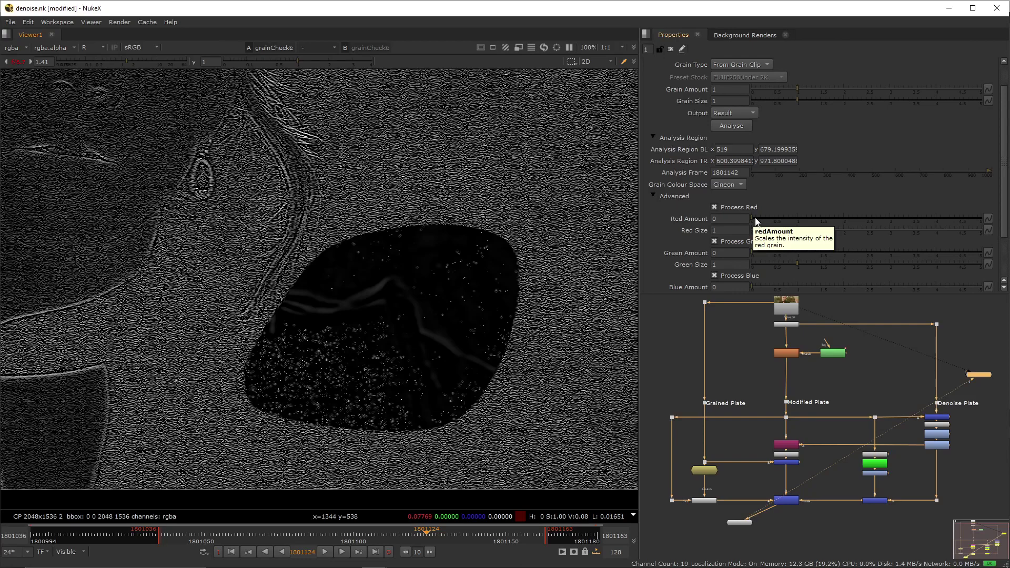
Checking each colour channel, set F_ReGrain's red amount to 1.32, green to 1.08 and blue to 0.84, and play back the grain check
drag(756, 219, 812, 224)
key(g)
drag(753, 253, 797, 251)
key(b)
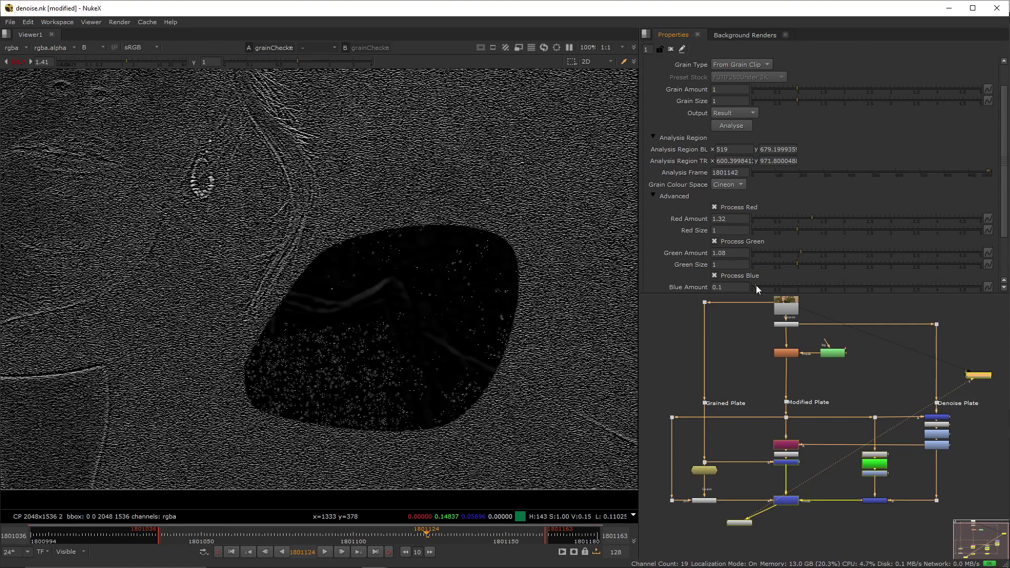
drag(755, 285, 796, 282)
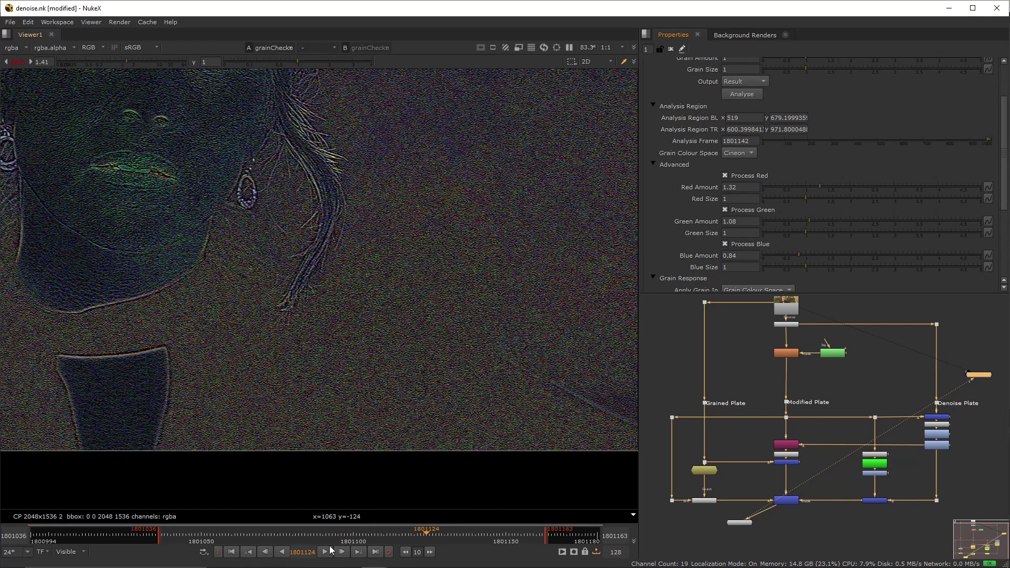
click(329, 549)
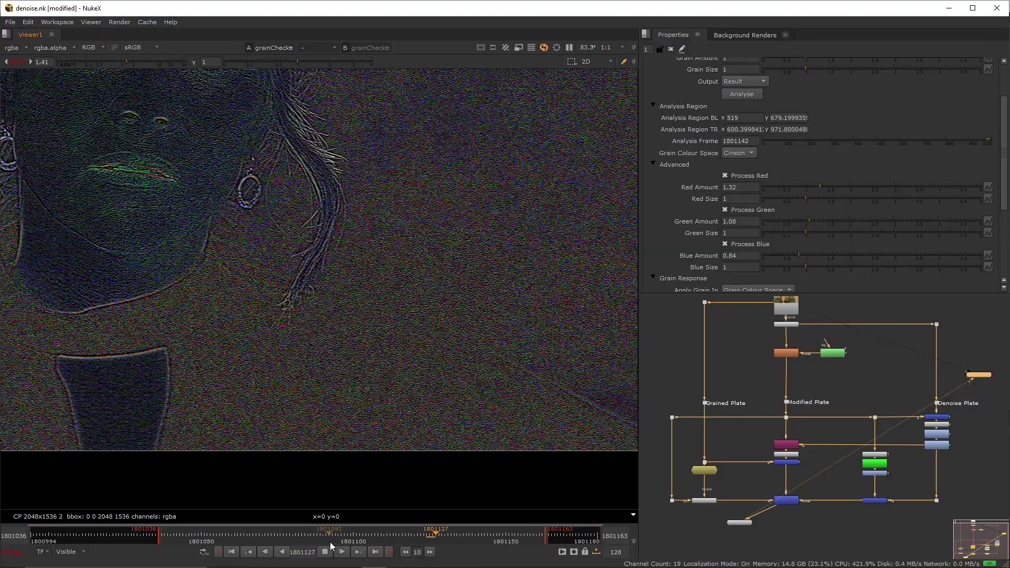